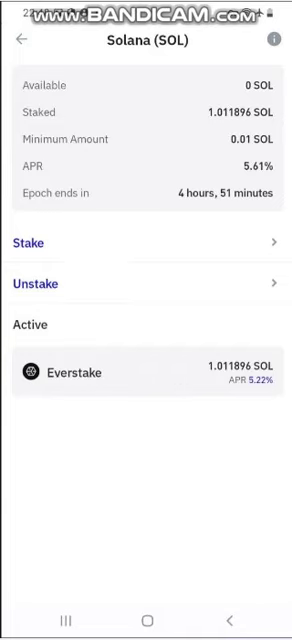
# Begin unstaking the 1.011896799 SOL staked with Everstake
pyautogui.click(145, 283)
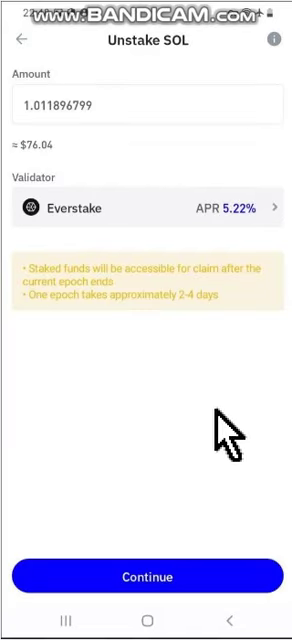